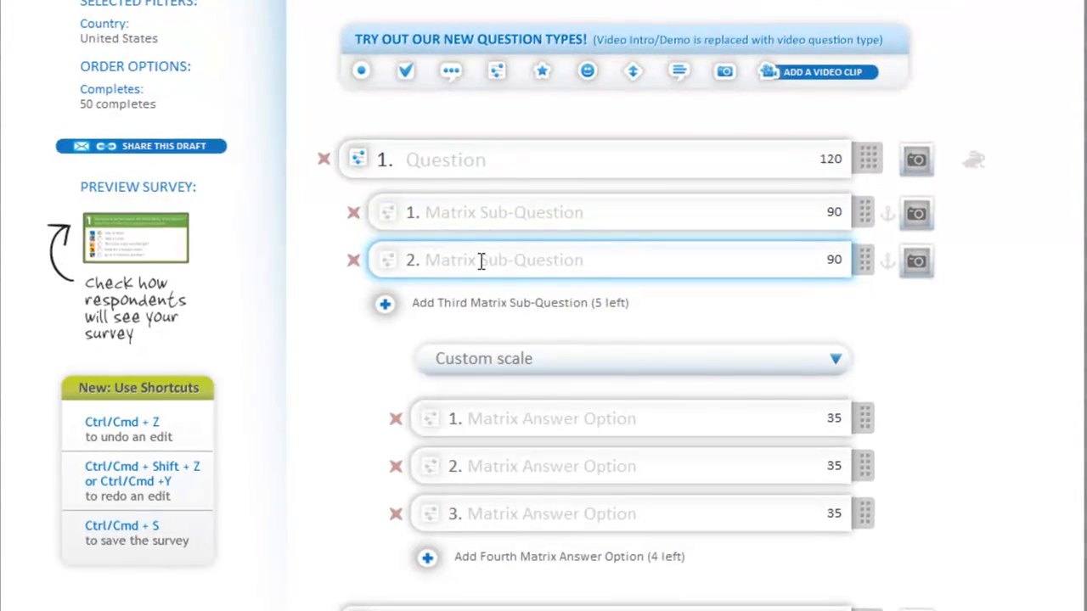
- Add a third, fourth and fifth matrix sub-question to question 1
{"action": "left_click", "coordinate": [457, 300]}
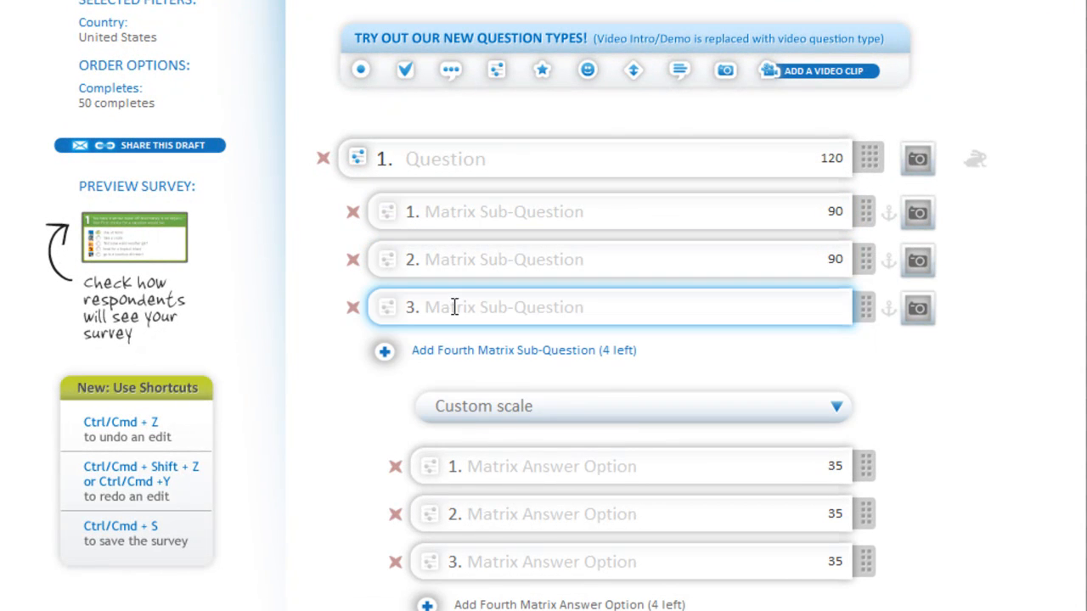
{"action": "left_click", "coordinate": [460, 350]}
{"action": "left_click", "coordinate": [474, 398]}
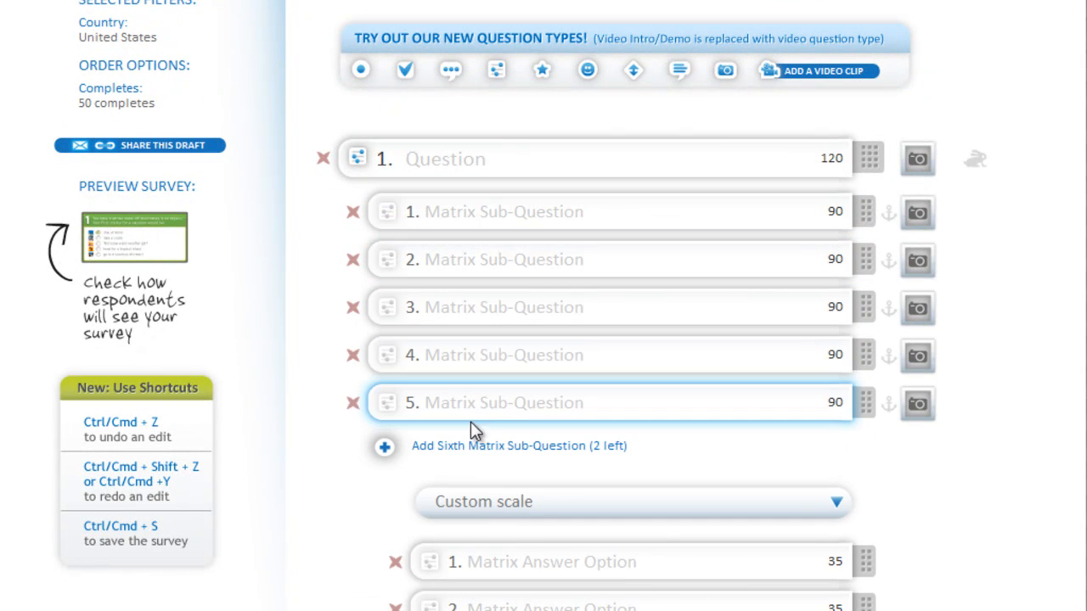
- Delete all matrix sub-questions of question 1 and add two empty ones in their place
{"action": "left_click", "coordinate": [352, 403]}
{"action": "left_click", "coordinate": [353, 355]}
{"action": "left_click", "coordinate": [353, 259]}
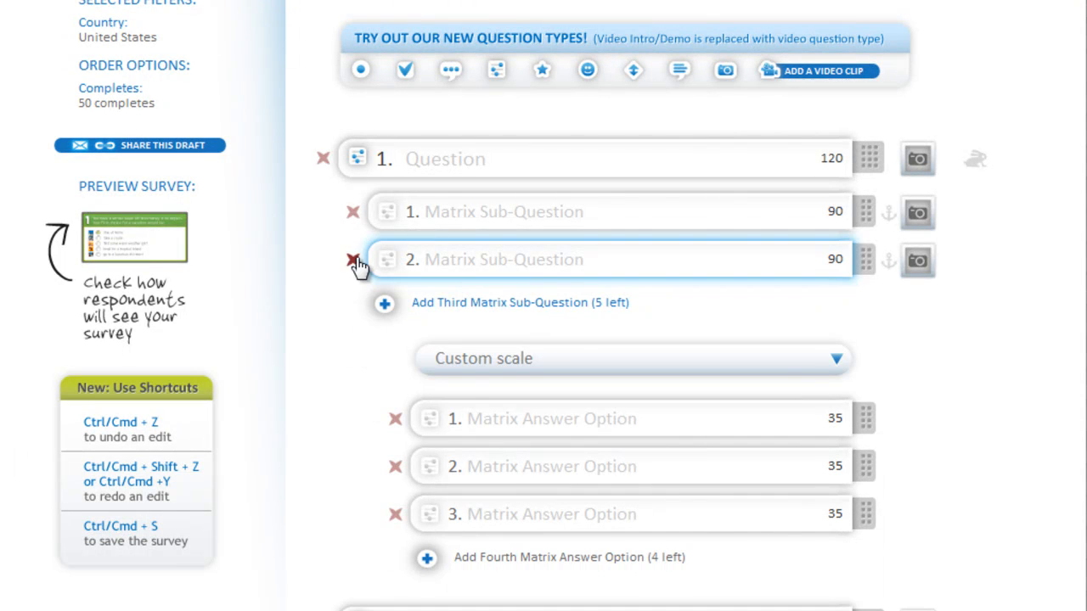
{"action": "left_click", "coordinate": [352, 212]}
{"action": "left_click", "coordinate": [353, 211]}
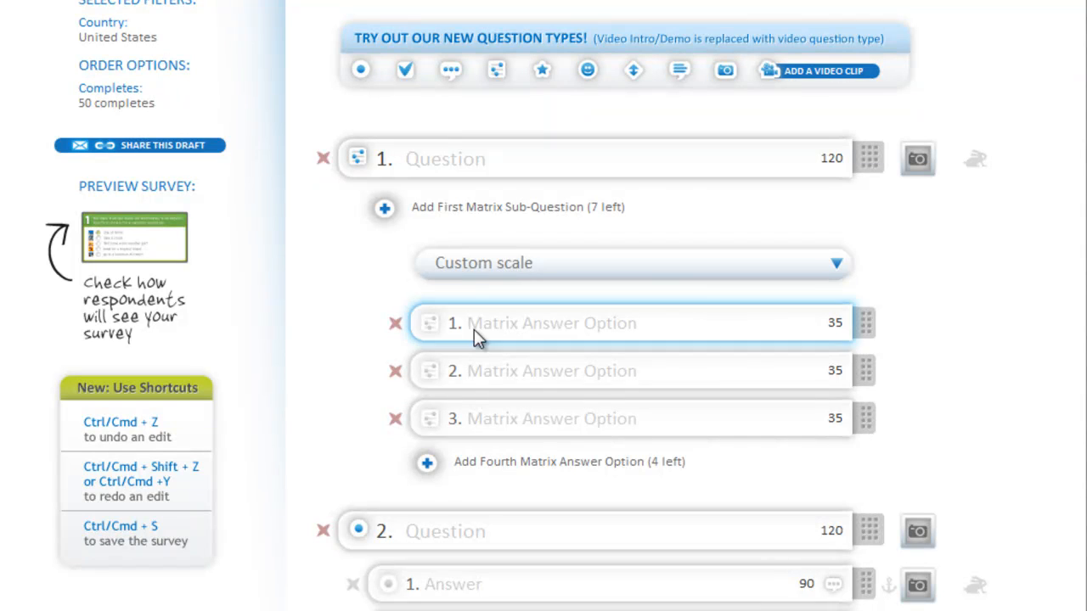
{"action": "left_click", "coordinate": [385, 208]}
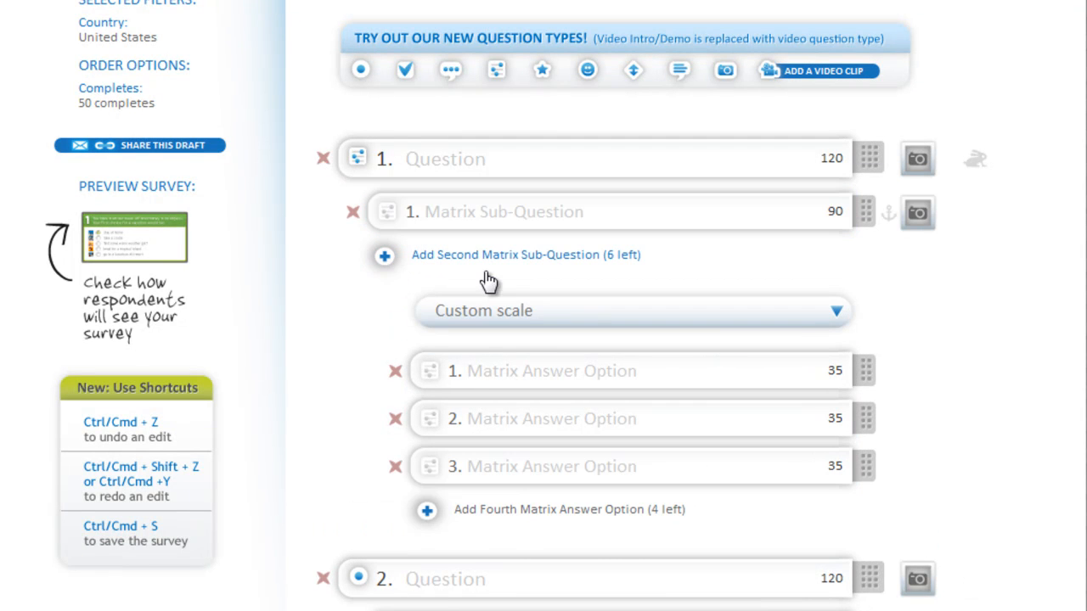
{"action": "left_click", "coordinate": [486, 255]}
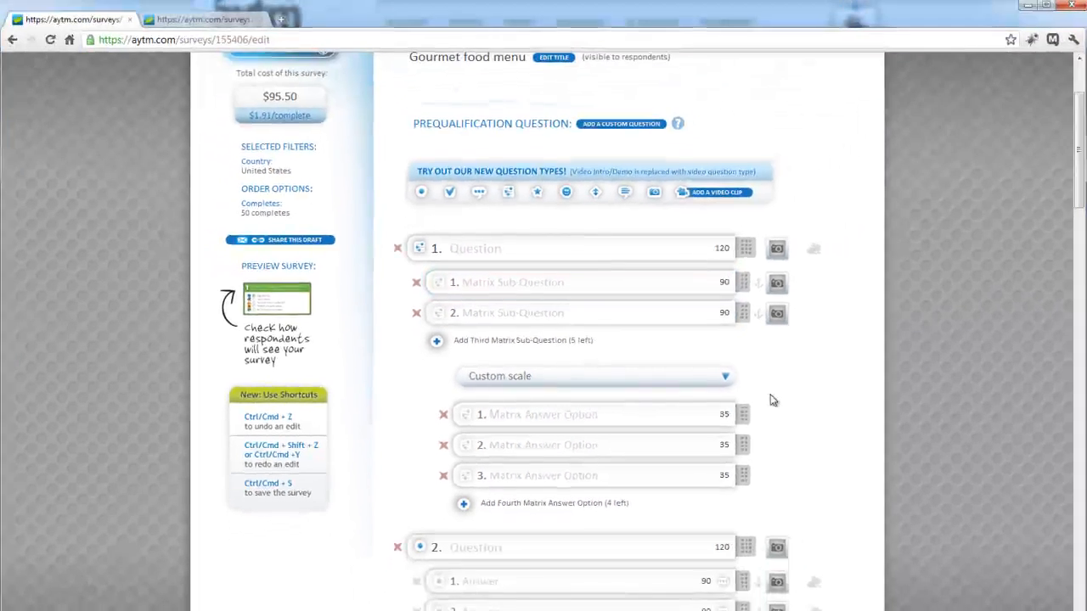
- Move the matrix question "How satisfied are you with AT&T's:" up to be the first question of the survey
{"action": "scroll", "coordinate": [770, 401], "scroll_direction": "down", "scroll_amount": 8}
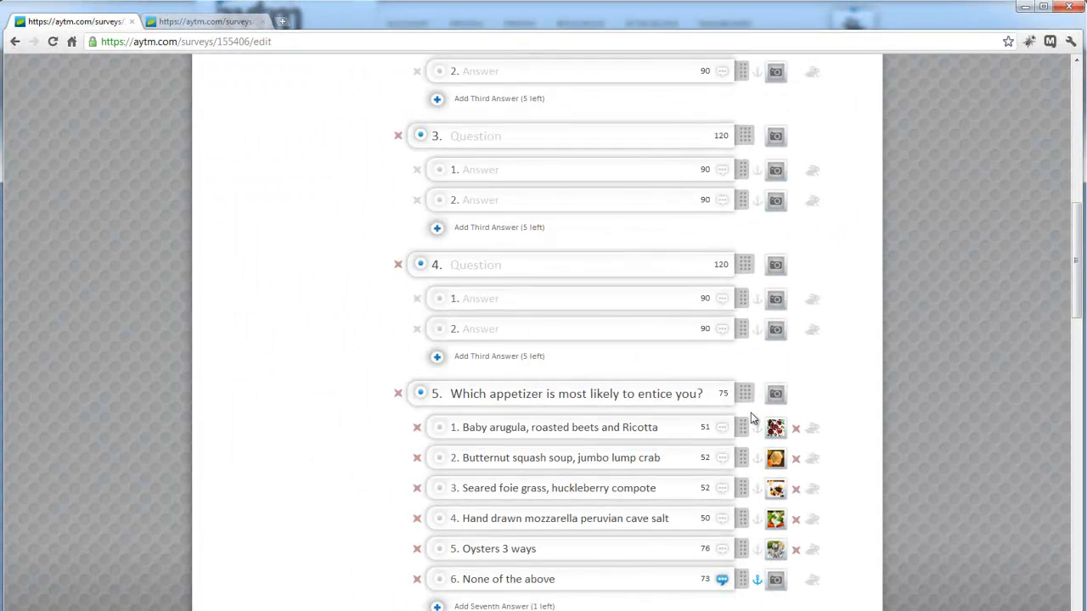
{"action": "scroll", "coordinate": [750, 418], "scroll_direction": "down", "scroll_amount": 3}
{"action": "left_click_drag", "start_coordinate": [744, 375], "coordinate": [712, 166]}
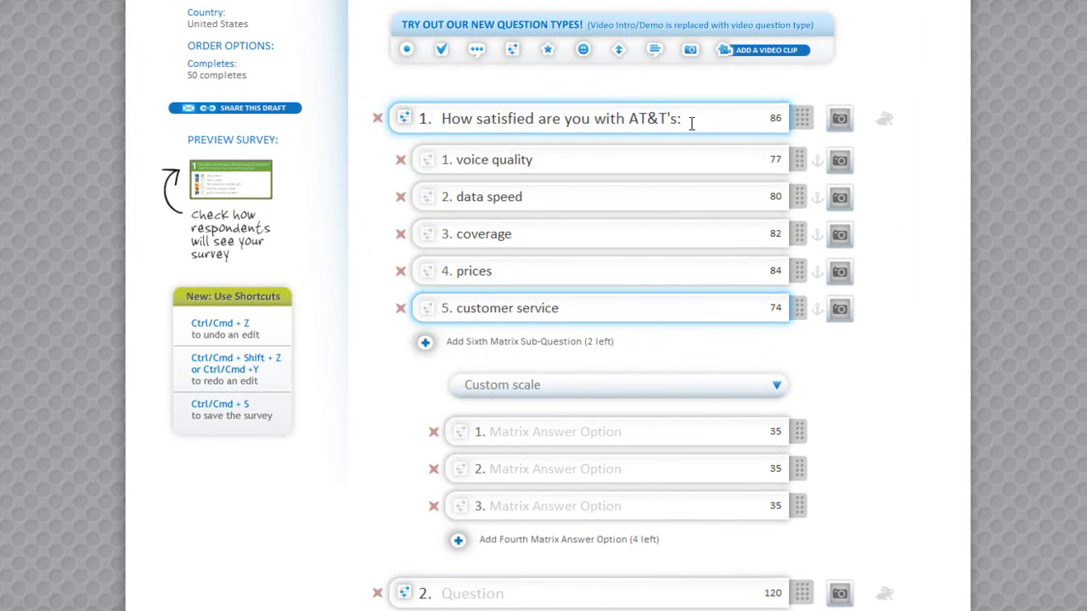
{"action": "left_click", "coordinate": [573, 163]}
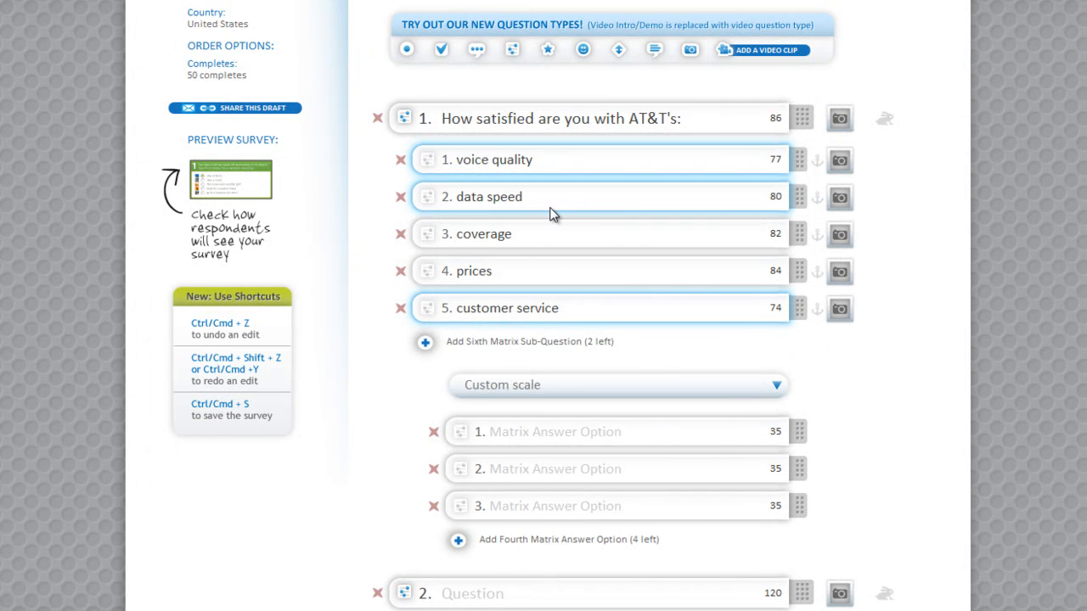
{"action": "left_click", "coordinate": [556, 308]}
{"action": "left_click", "coordinate": [552, 281]}
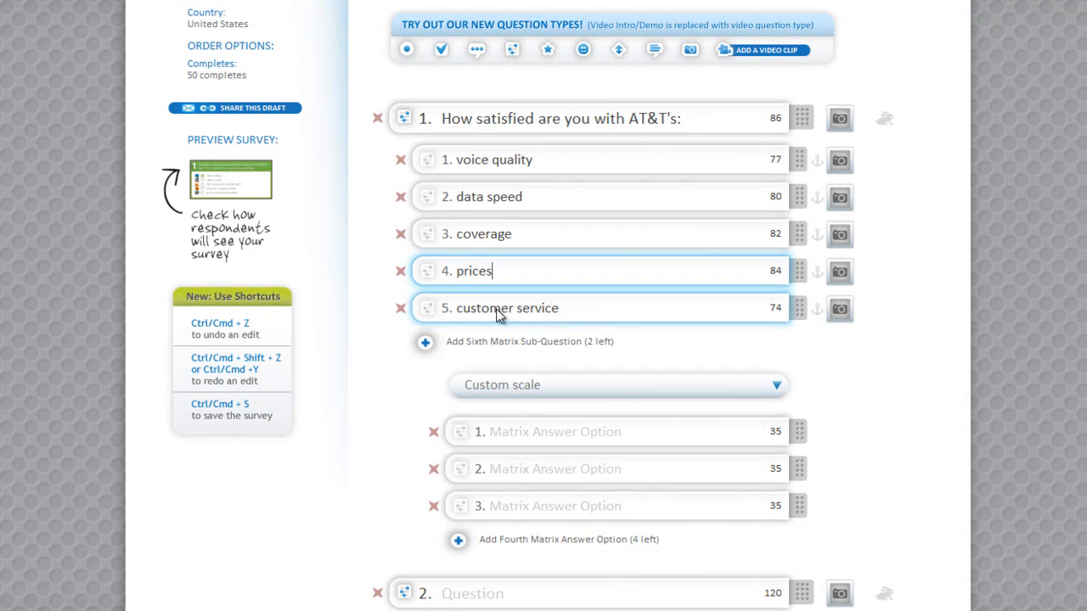
{"action": "left_click", "coordinate": [550, 387]}
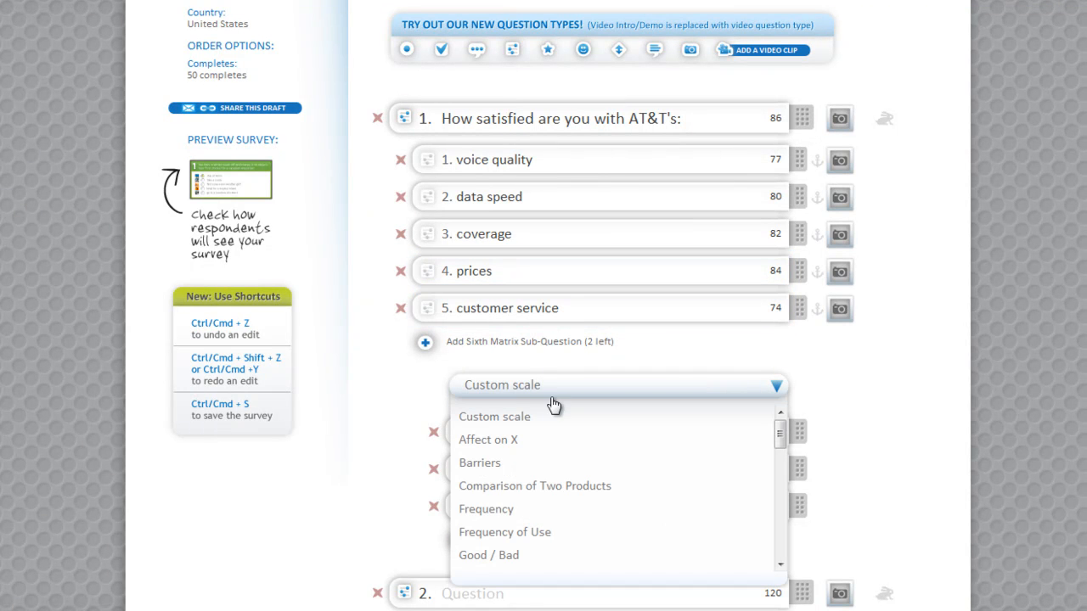
{"action": "left_click", "coordinate": [552, 392]}
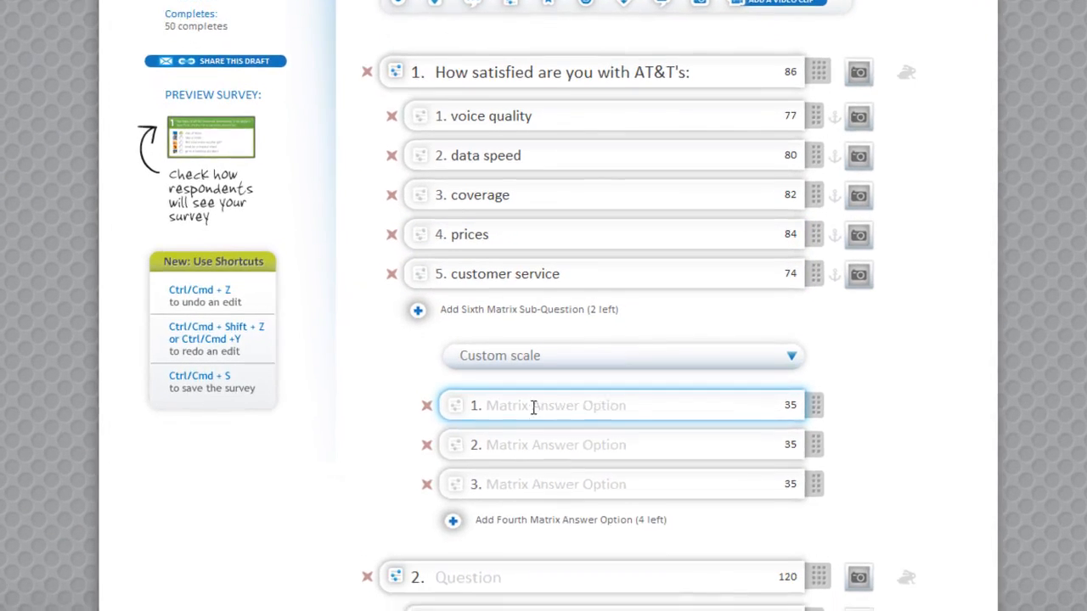
- Enter "rer" as the first custom matrix answer option and delete that option
{"action": "type", "text": "rer"}
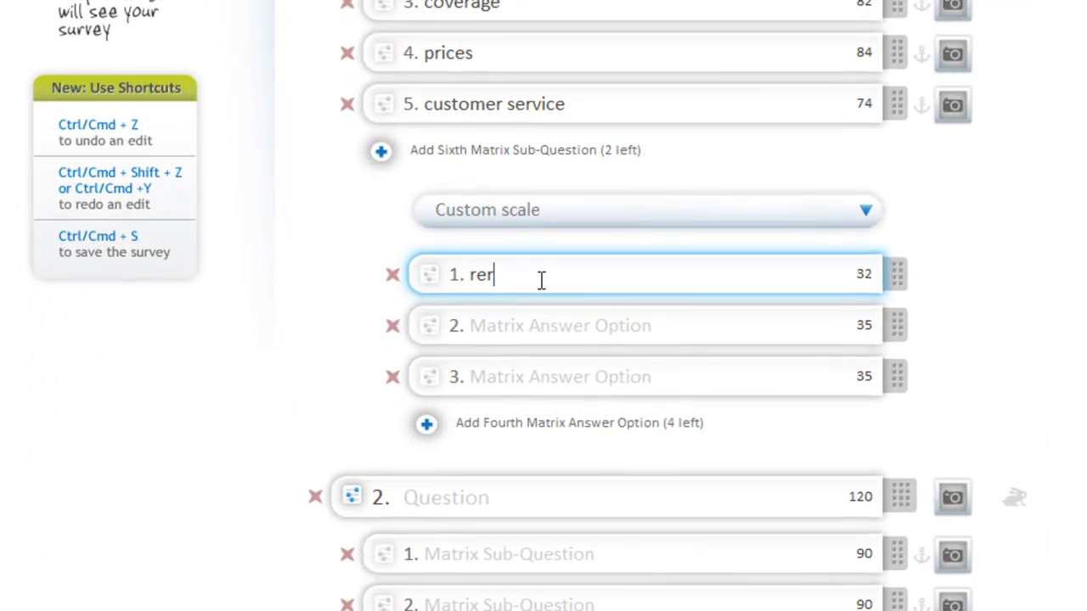
{"action": "double_click", "coordinate": [536, 276]}
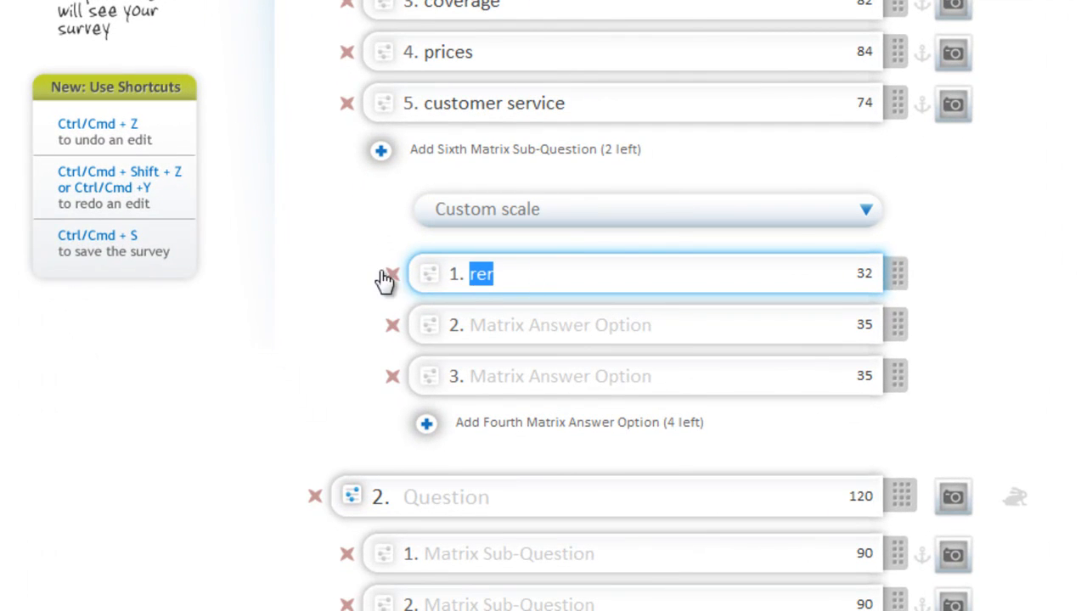
{"action": "left_click", "coordinate": [392, 273]}
- Set the matrix answer scale of question 1 to Level of Satisfaction (7 point)
{"action": "left_click", "coordinate": [510, 219]}
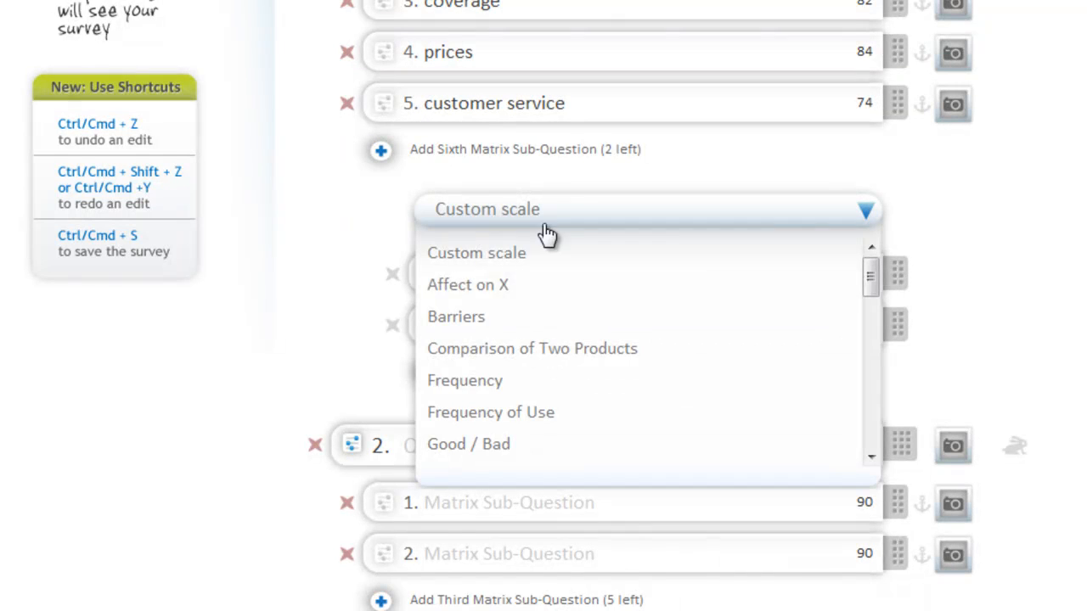
{"action": "scroll", "coordinate": [873, 289], "scroll_direction": "down", "scroll_amount": 2}
{"action": "left_click_drag", "start_coordinate": [872, 288], "coordinate": [870, 404]}
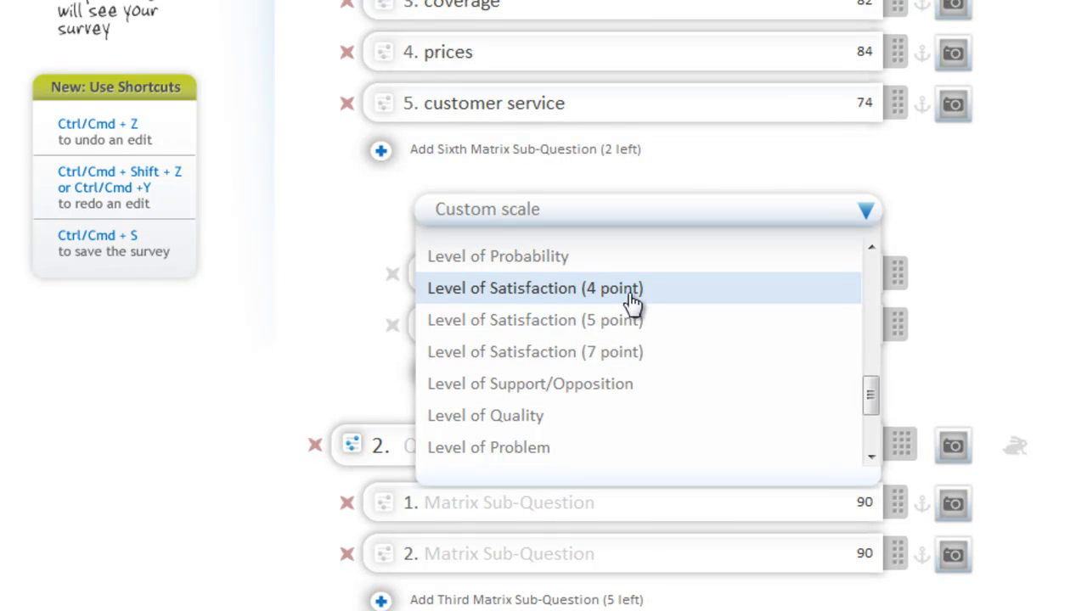
{"action": "left_click", "coordinate": [652, 352]}
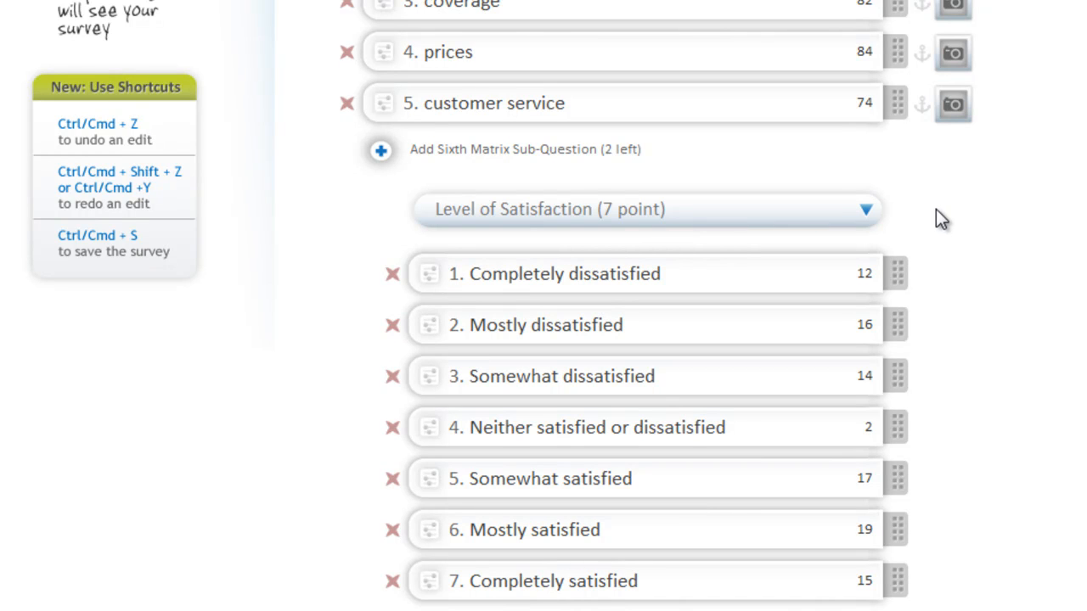
- Edit the first answer option, retyping the final "d" of "Completely dissatisfied", to turn the preset into a custom scale
{"action": "scroll", "coordinate": [929, 222], "scroll_direction": "down", "scroll_amount": 1}
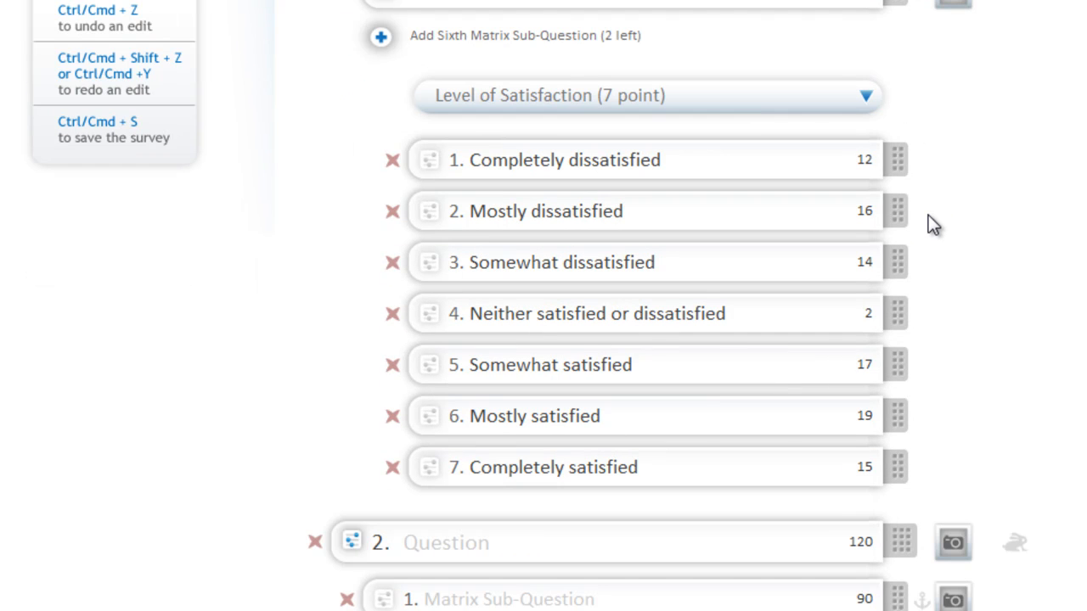
{"action": "left_click", "coordinate": [641, 162]}
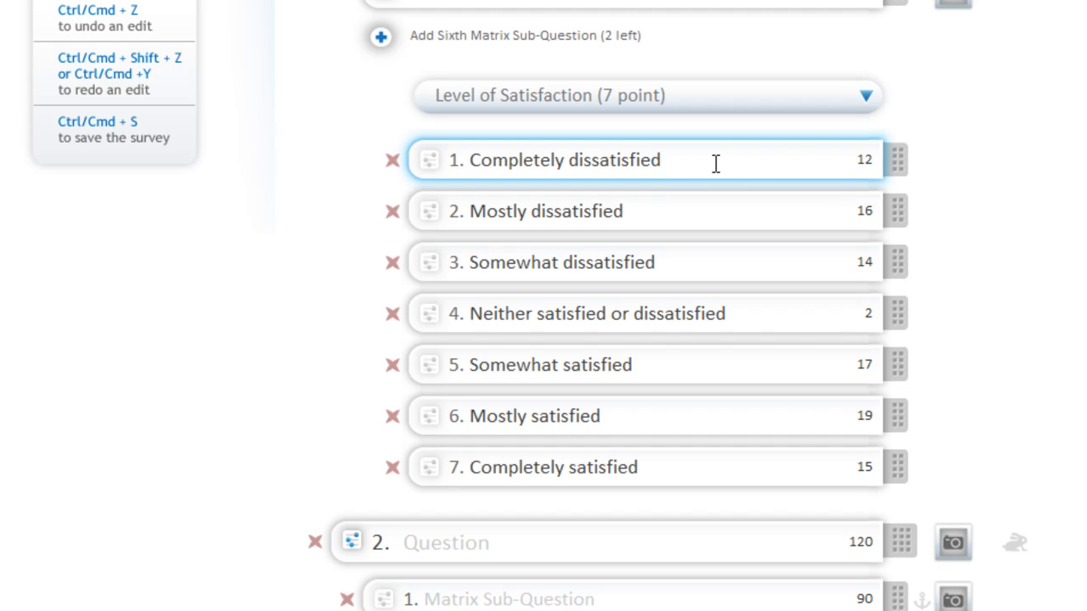
{"action": "type", "text": "d"}
{"action": "mouse_move", "coordinate": [897, 174]}
{"action": "left_mouse_down"}
{"action": "mouse_move", "coordinate": [895, 366]}
{"action": "mouse_move", "coordinate": [887, 200]}
{"action": "mouse_move", "coordinate": [896, 211]}
{"action": "mouse_move", "coordinate": [897, 151]}
{"action": "mouse_move", "coordinate": [899, 160]}
{"action": "left_mouse_up"}
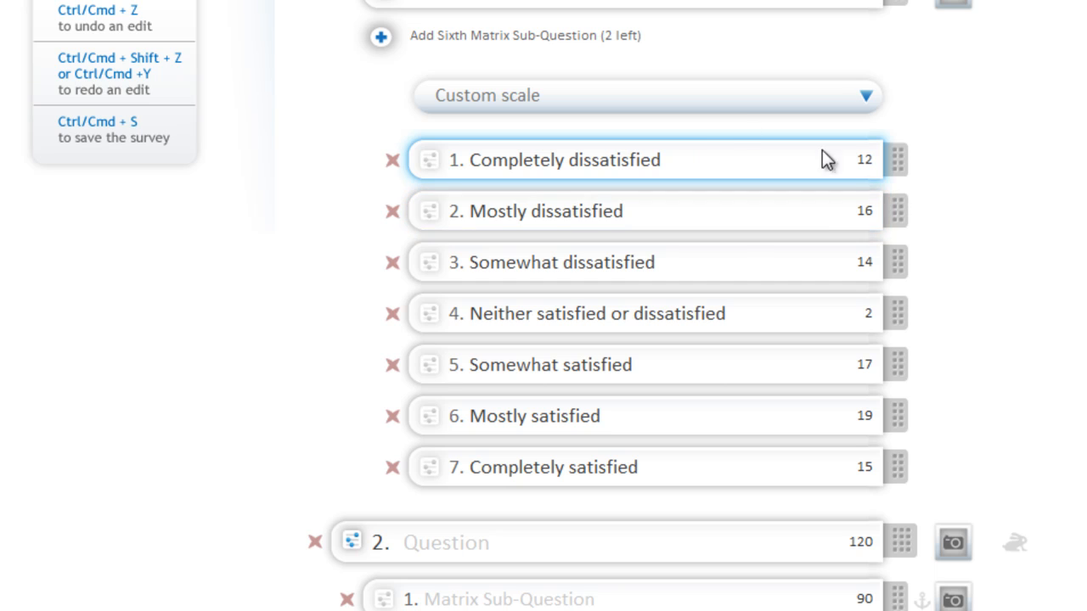
{"action": "left_click", "coordinate": [726, 105]}
{"action": "left_click", "coordinate": [973, 89]}
- Preview the survey and rate coverage as Somewhat satisfied and data speed as Somewhat dissatisfied
{"action": "scroll", "coordinate": [973, 89], "scroll_direction": "up", "scroll_amount": 3}
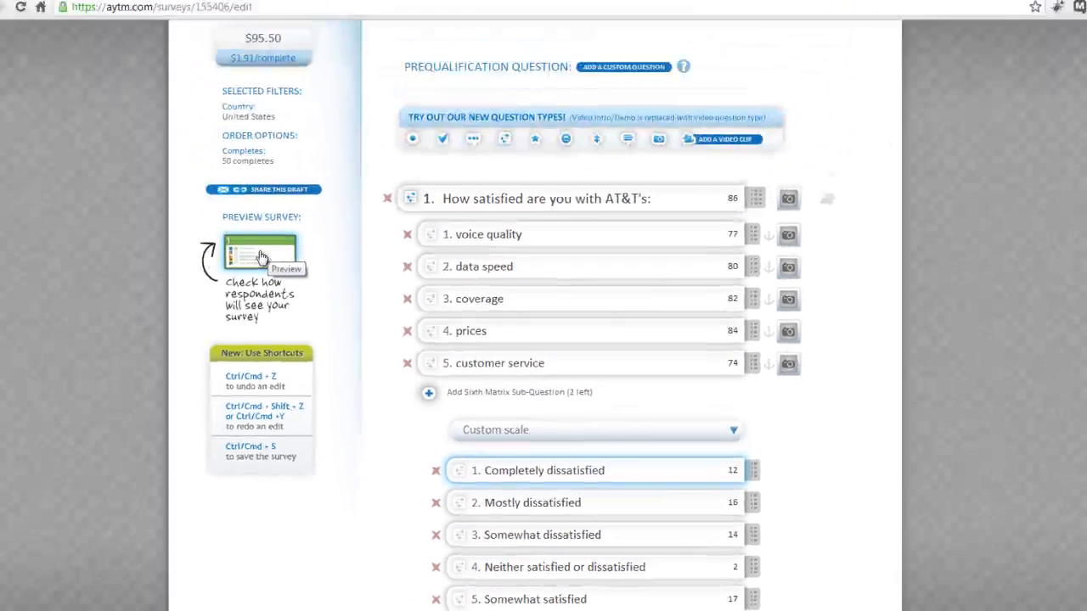
{"action": "left_click", "coordinate": [127, 40]}
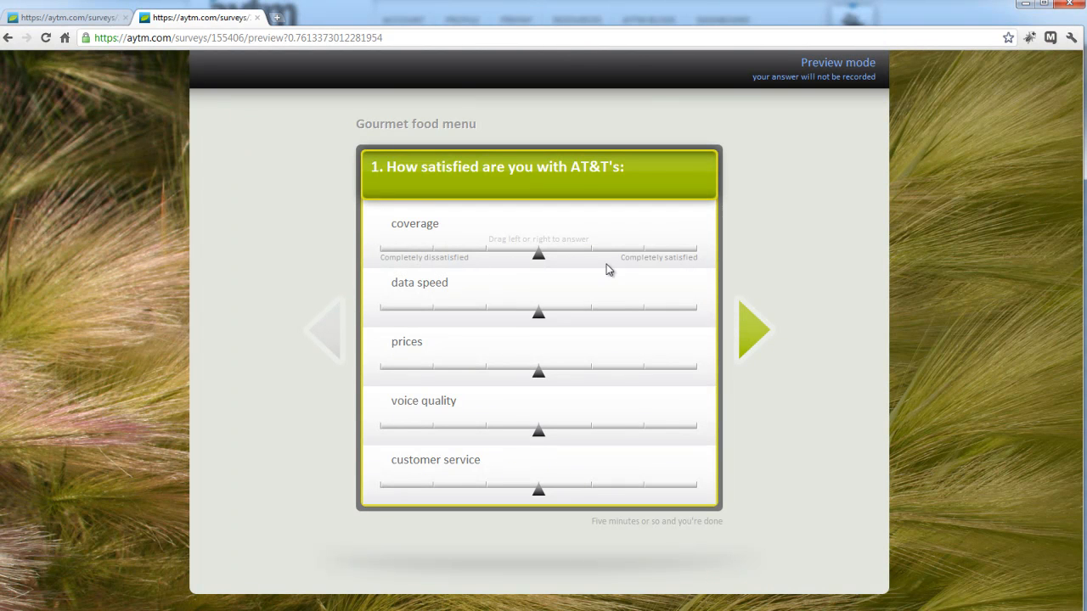
{"action": "left_click", "coordinate": [538, 252]}
{"action": "left_click_drag", "start_coordinate": [539, 257], "coordinate": [599, 260]}
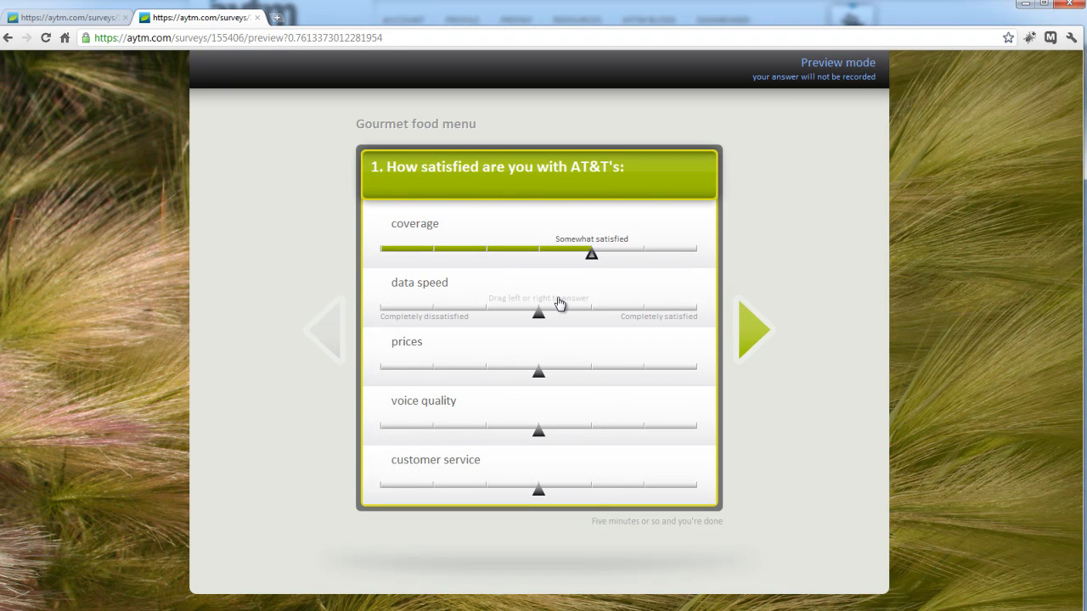
{"action": "left_click_drag", "start_coordinate": [547, 331], "coordinate": [518, 307]}
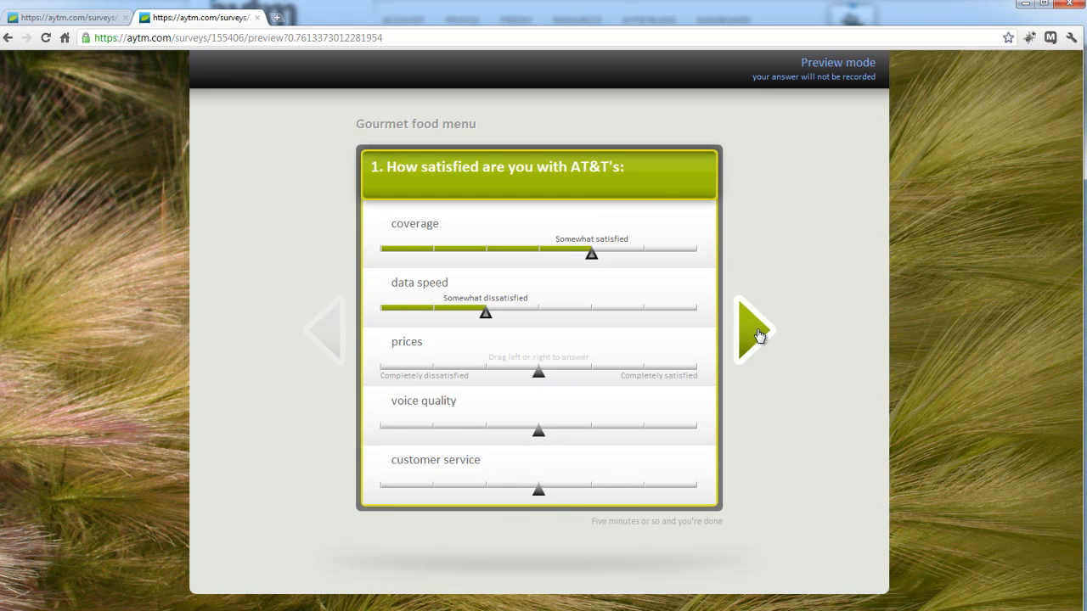
- Rate prices Somewhat satisfied, voice quality Neither satisfied or dissatisfied and customer service Somewhat dissatisfied, and submit the answers to question 1
{"action": "left_click_drag", "start_coordinate": [538, 372], "coordinate": [594, 381]}
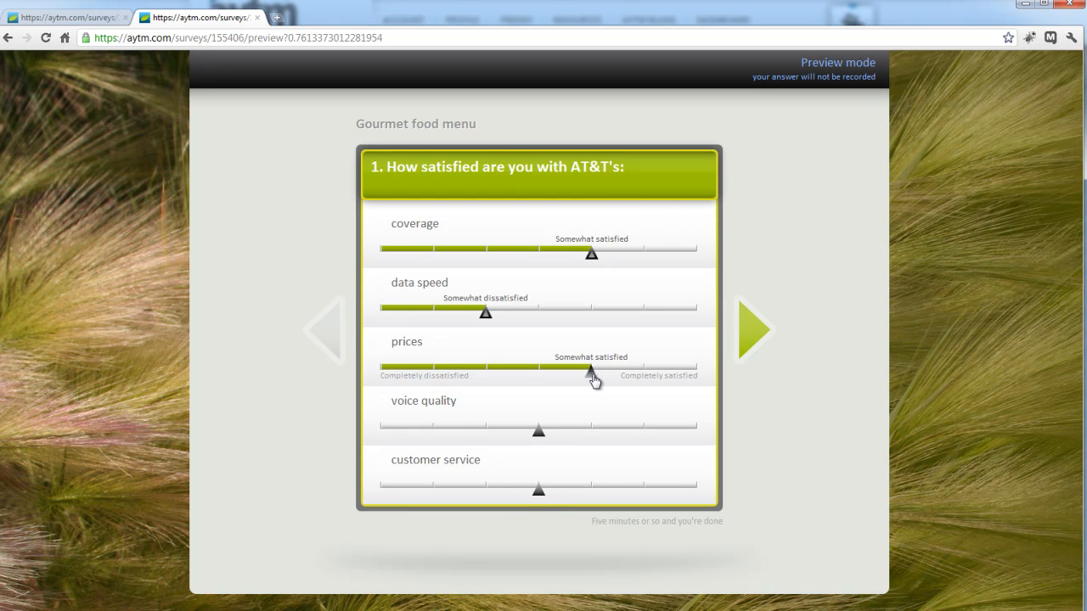
{"action": "left_click", "coordinate": [537, 435]}
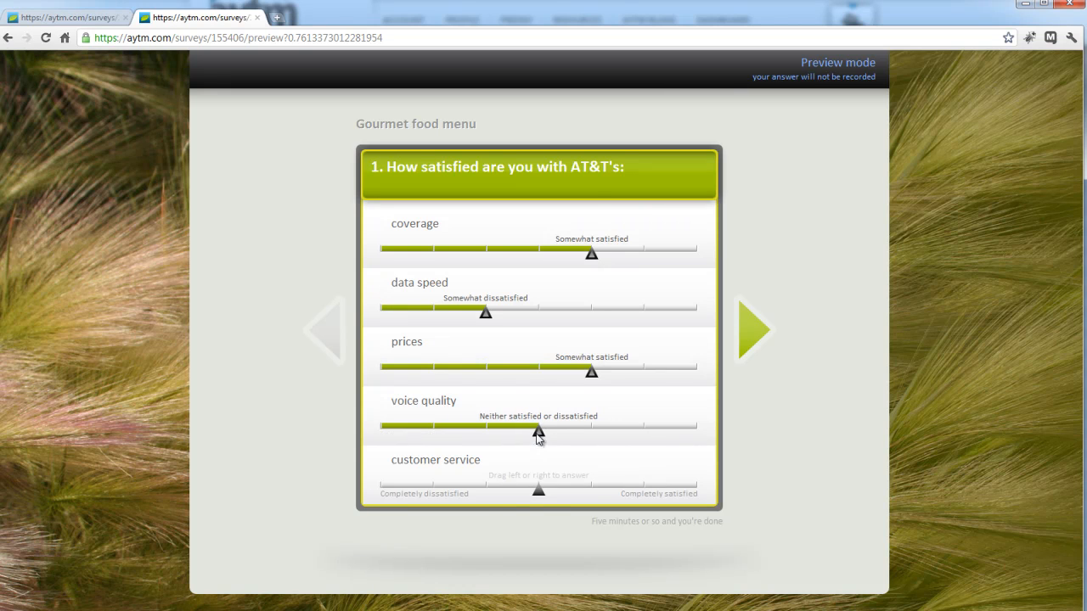
{"action": "left_click_drag", "start_coordinate": [541, 499], "coordinate": [500, 502]}
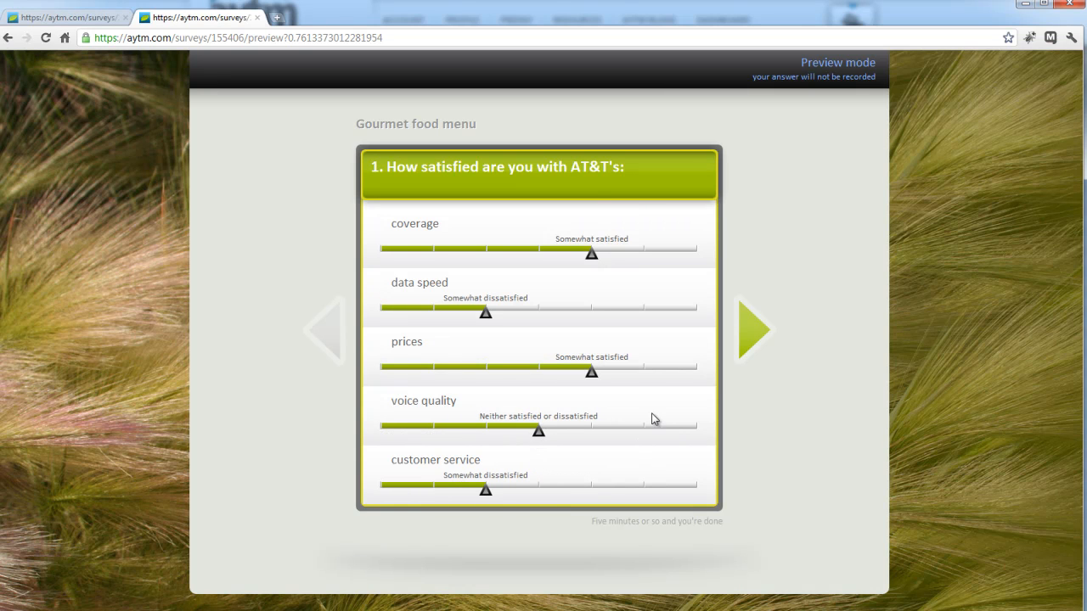
{"action": "left_click", "coordinate": [768, 334]}
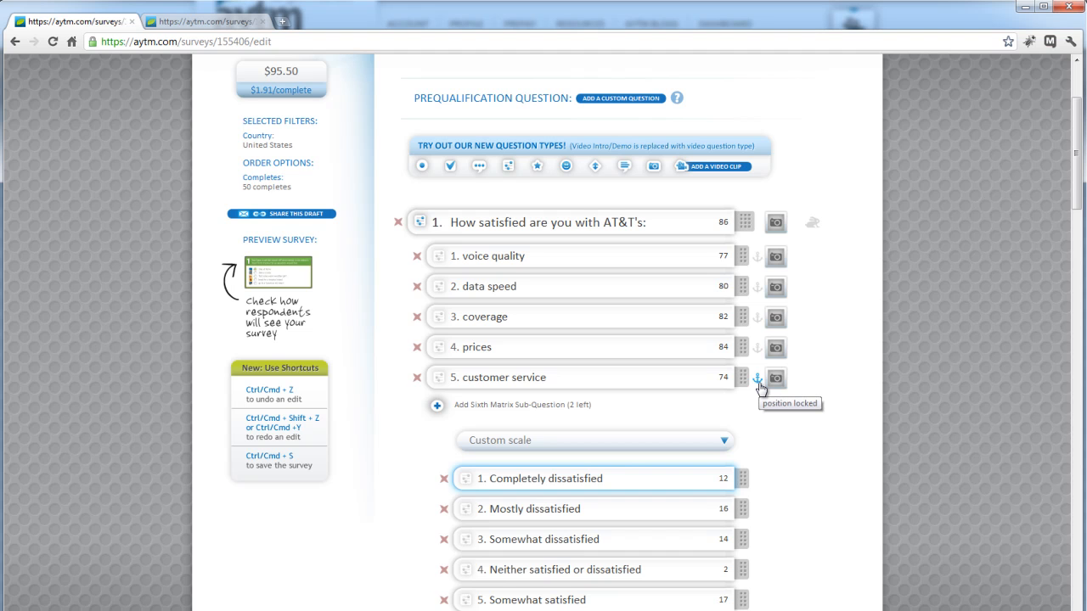
- Attach the oyster picture to the voice quality sub-question and the tiramisu picture to the data speed sub-question
{"action": "left_click", "coordinate": [775, 256]}
{"action": "double_click", "coordinate": [481, 140]}
{"action": "left_click", "coordinate": [776, 287]}
{"action": "double_click", "coordinate": [787, 146]}
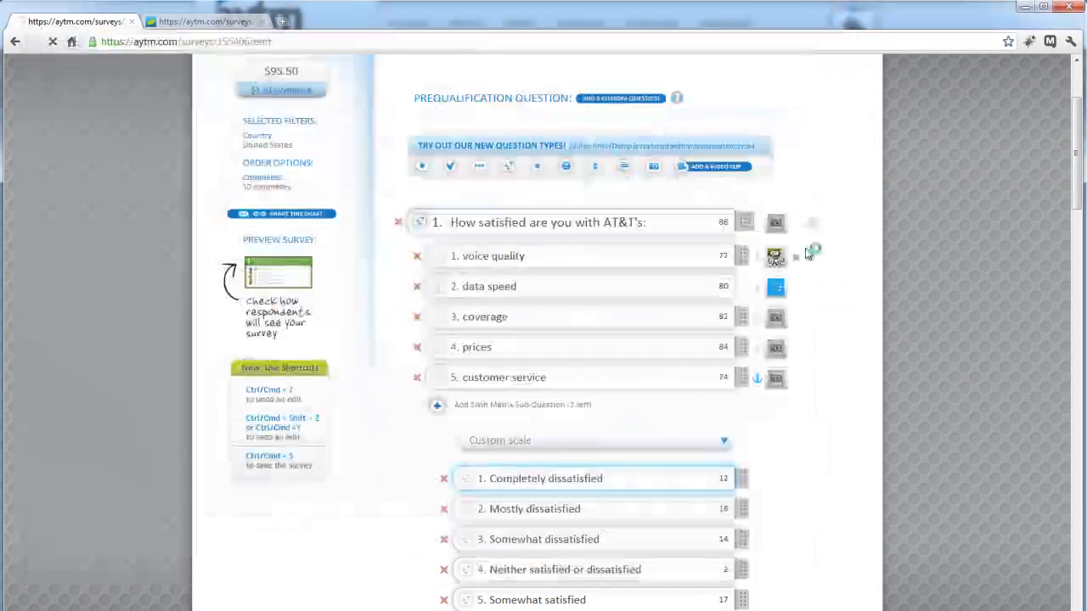
- Preview the survey with the attached pictures and rate data speed as Mostly satisfied
{"action": "left_click", "coordinate": [278, 272]}
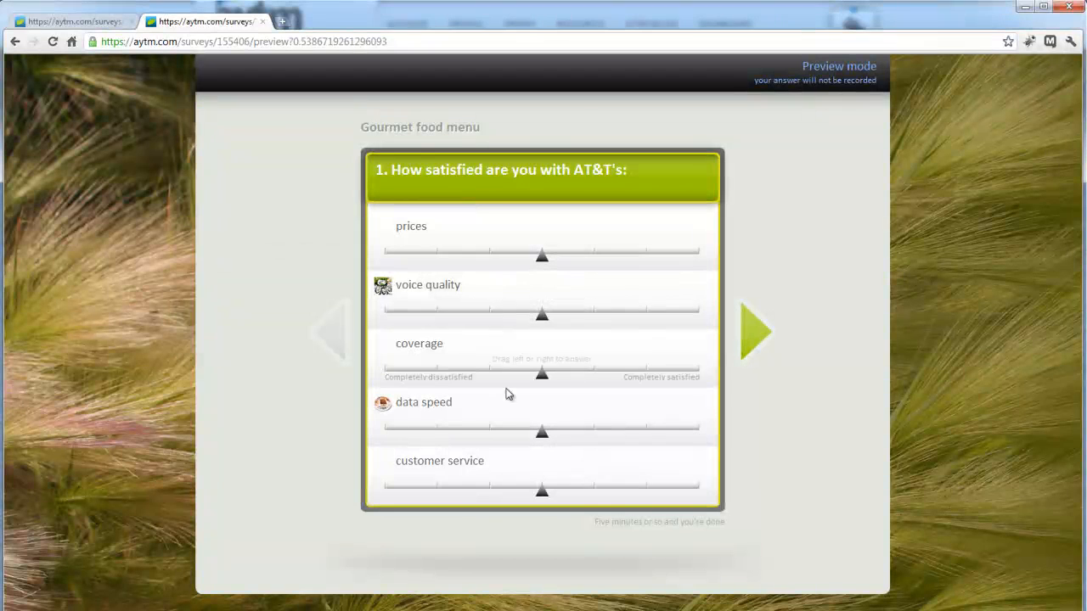
{"action": "mouse_move", "coordinate": [544, 438]}
{"action": "left_mouse_down"}
{"action": "mouse_move", "coordinate": [524, 436]}
{"action": "mouse_move", "coordinate": [542, 441]}
{"action": "left_mouse_up"}
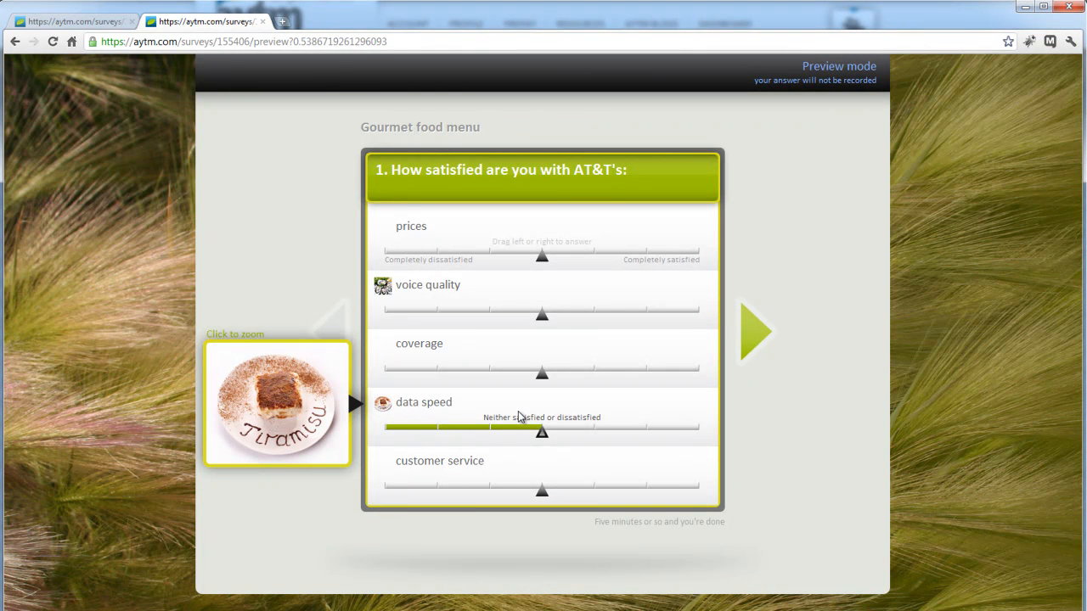
{"action": "left_click", "coordinate": [536, 437]}
{"action": "left_click_drag", "start_coordinate": [536, 437], "coordinate": [652, 441]}
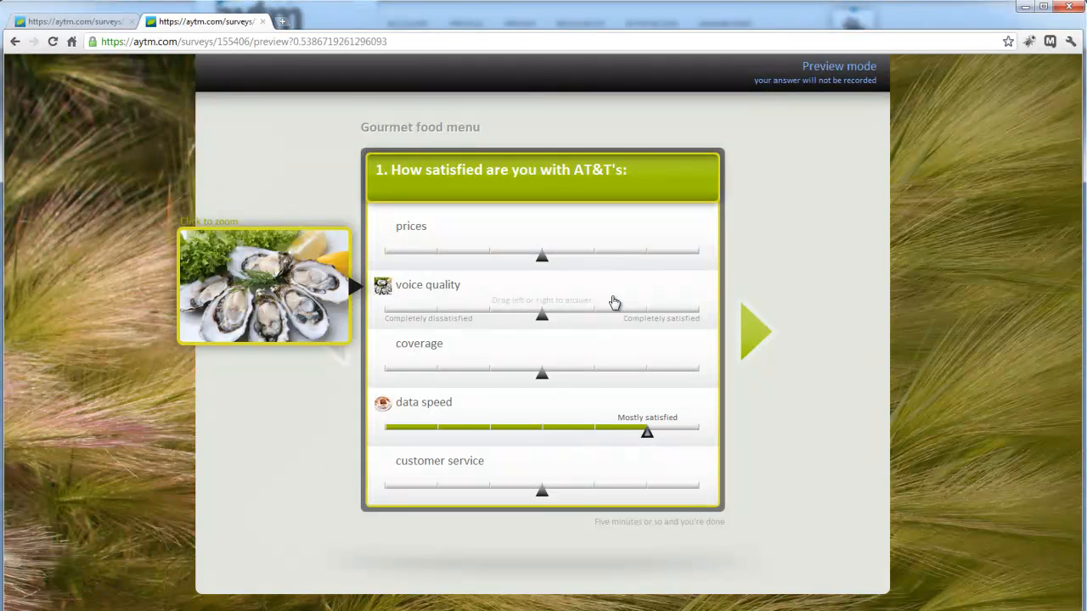
- Return to the survey editor and delete the answer options from Somewhat dissatisfied through Completely satisfied in question 1
{"action": "left_click", "coordinate": [81, 21]}
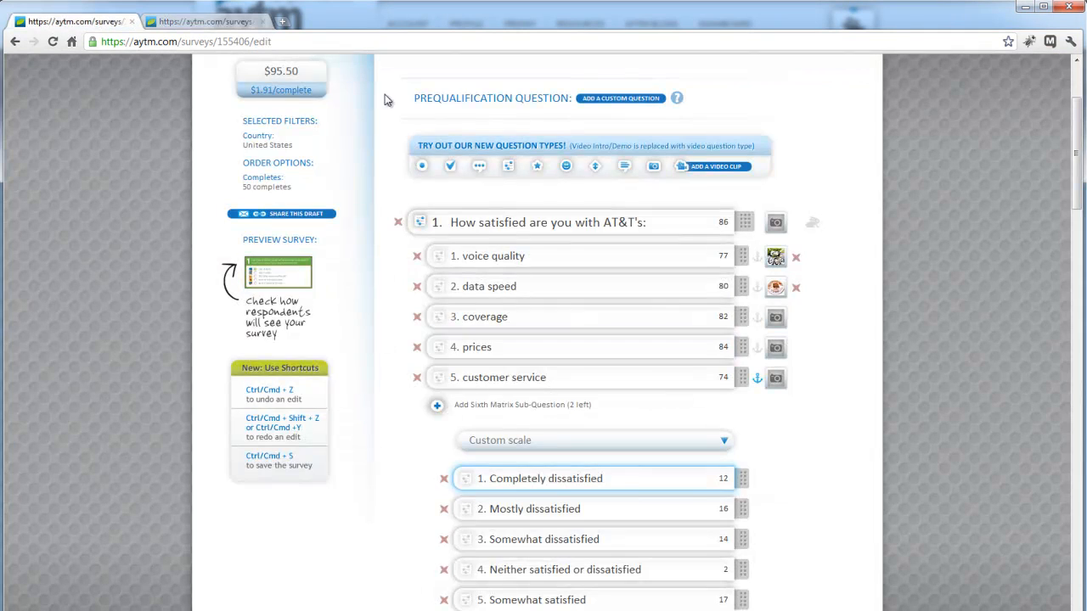
{"action": "scroll", "coordinate": [665, 363], "scroll_direction": "down", "scroll_amount": 2}
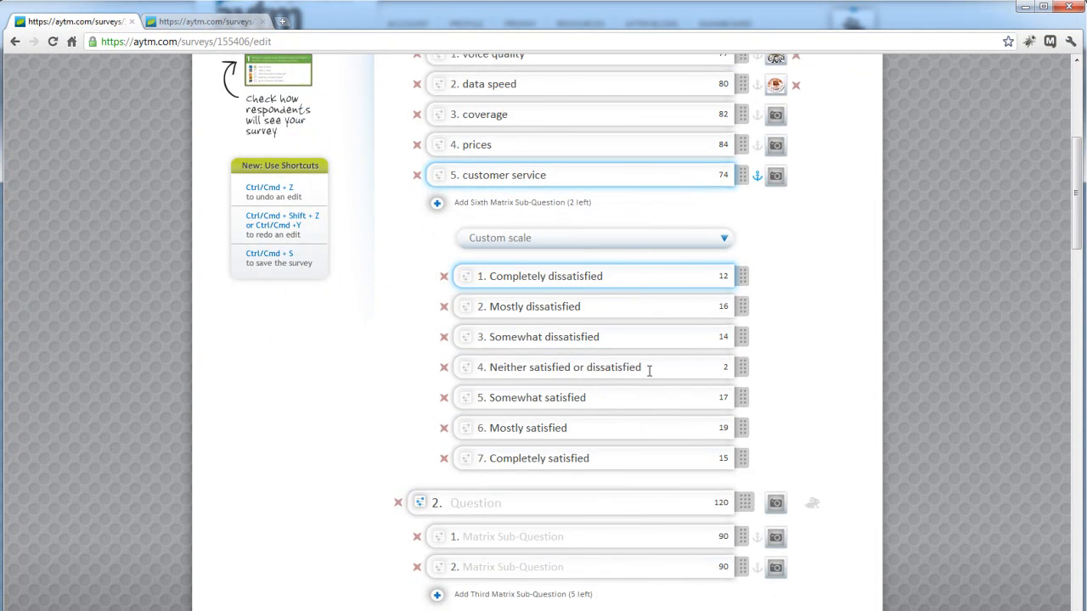
{"action": "scroll", "coordinate": [649, 371], "scroll_direction": "up", "scroll_amount": 1}
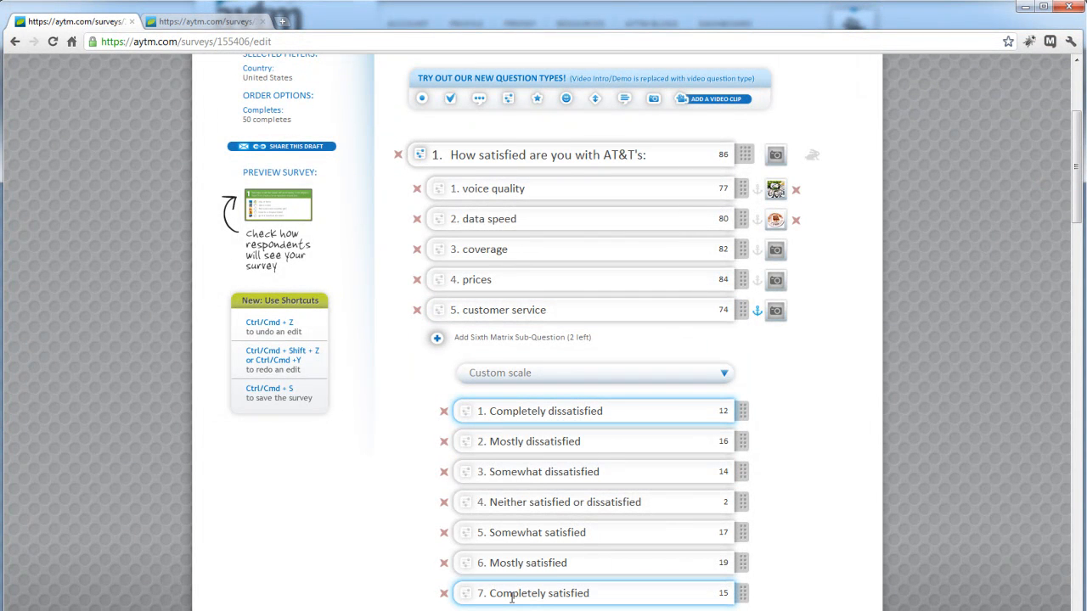
{"action": "left_click", "coordinate": [444, 593]}
{"action": "left_click", "coordinate": [443, 563]}
{"action": "left_click", "coordinate": [443, 532]}
{"action": "left_click", "coordinate": [443, 502]}
{"action": "left_click", "coordinate": [443, 471]}
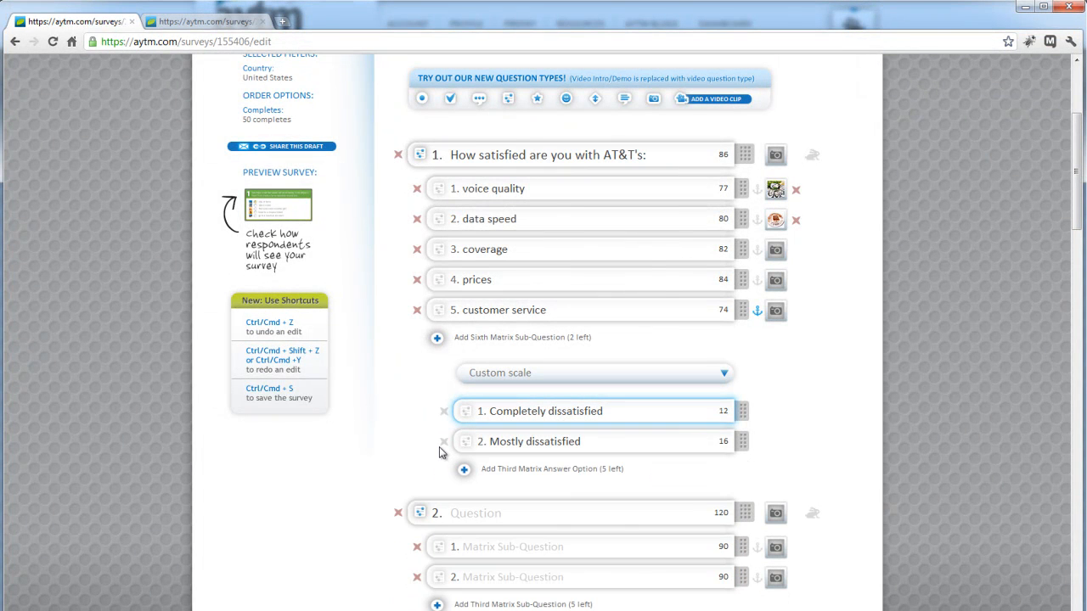